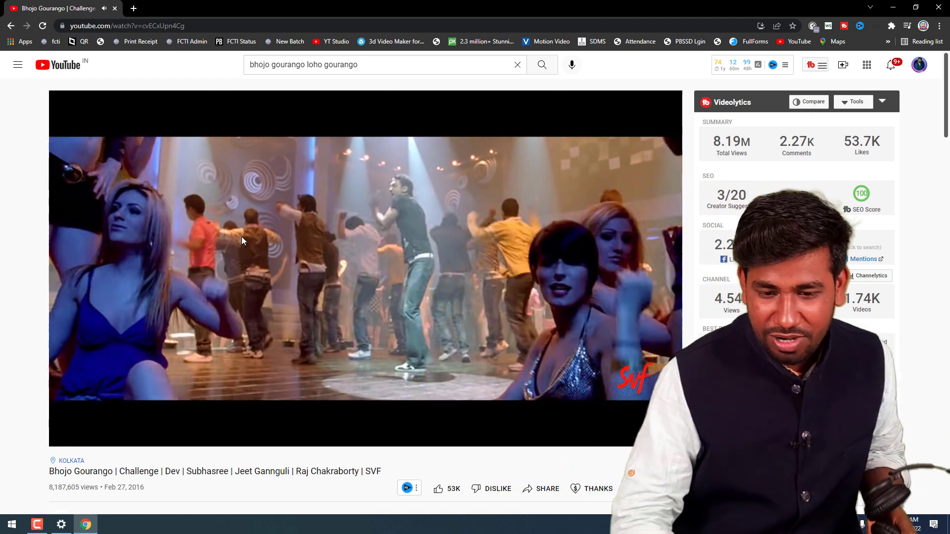
# Pause the YouTube video, minimize the browser and open New folder on the desktop with extra large icons.
pyautogui.click(242, 238)
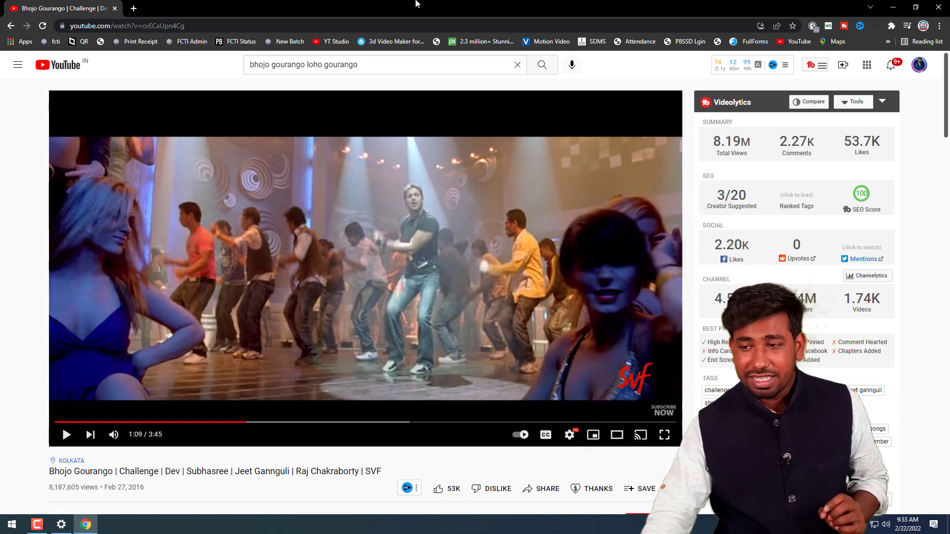
pyautogui.click(893, 9)
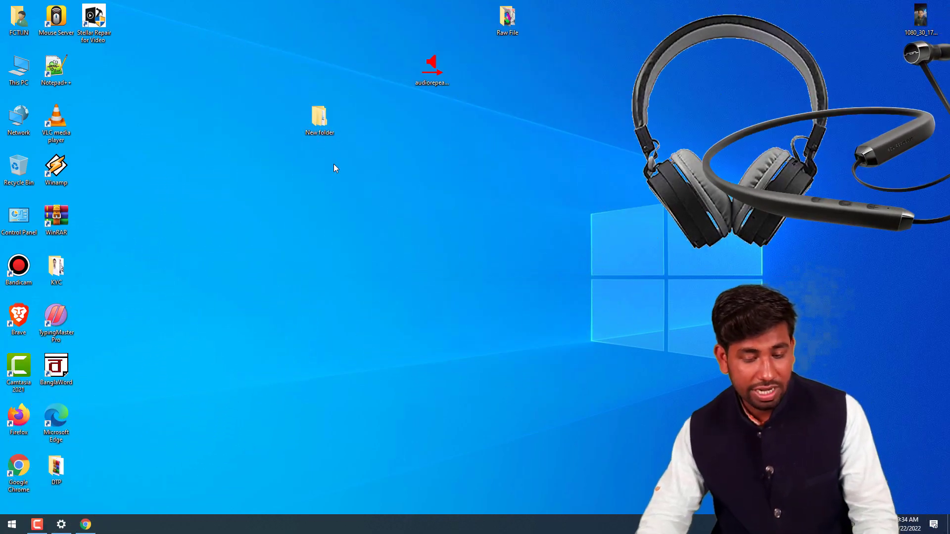
pyautogui.doubleClick(311, 124)
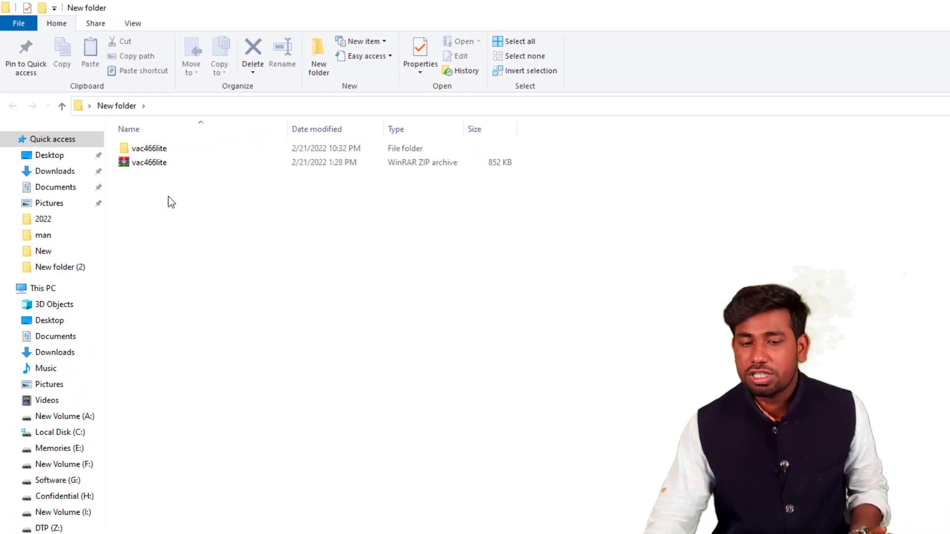
pyautogui.scroll(2, 163, 191)
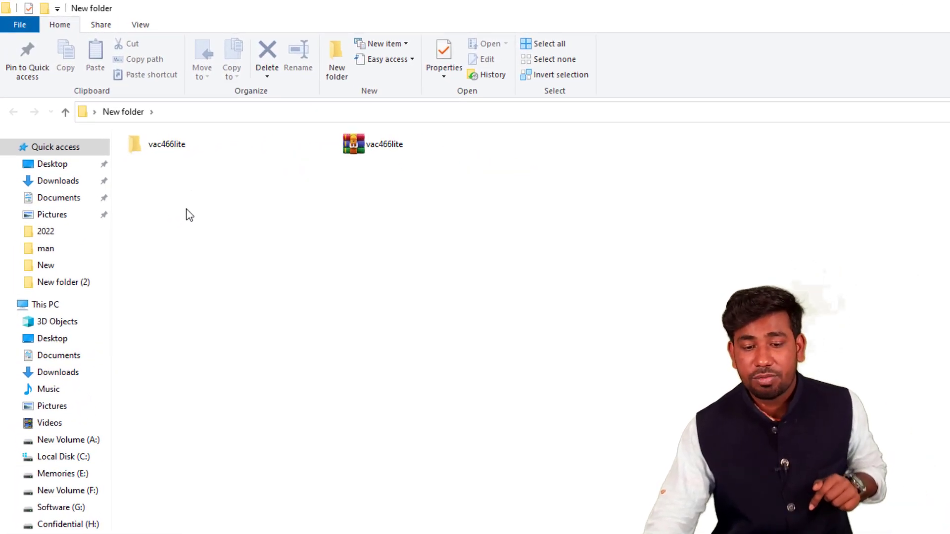
pyautogui.scroll(5, 189, 215)
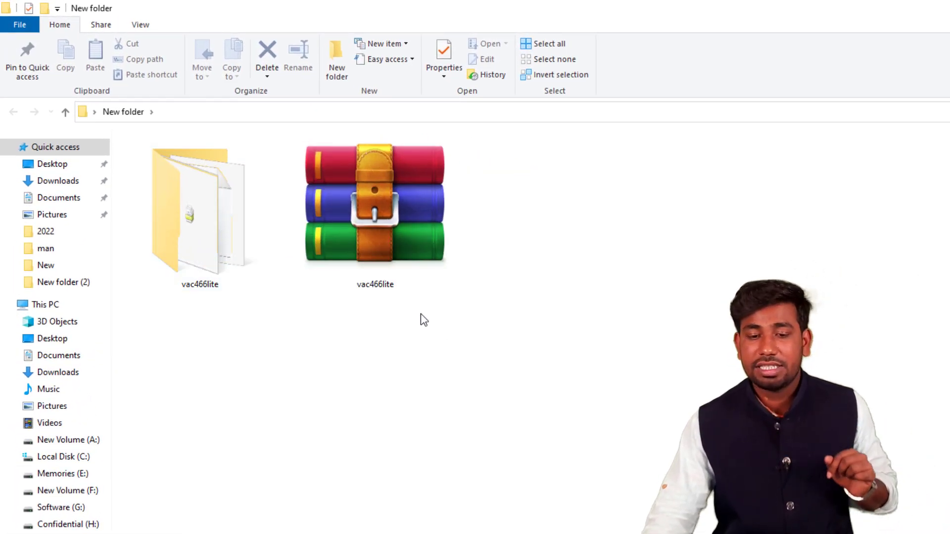
# Extract the vac466lite archive into a vac466lite folder beside it, replacing all existing files.
pyautogui.click(397, 225)
pyautogui.rightClick(411, 294)
pyautogui.click(424, 292)
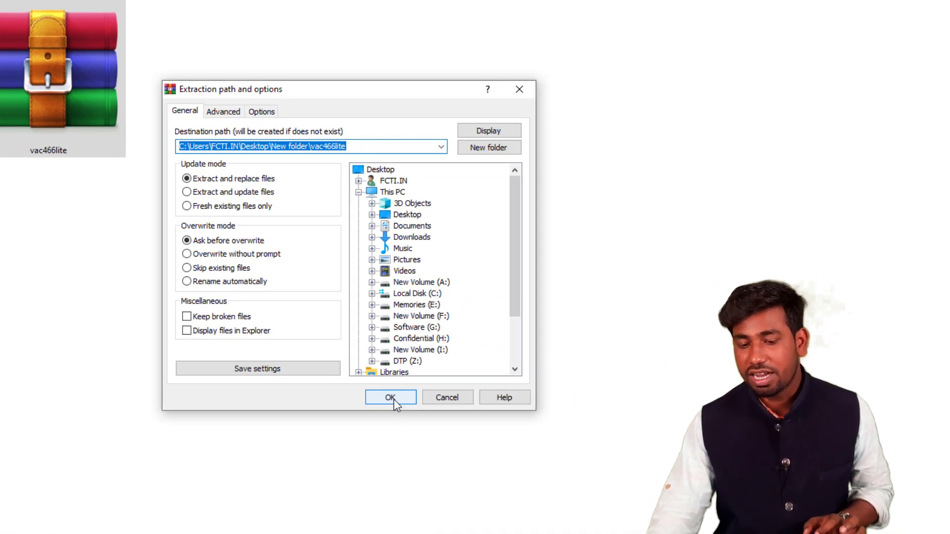
pyautogui.click(395, 401)
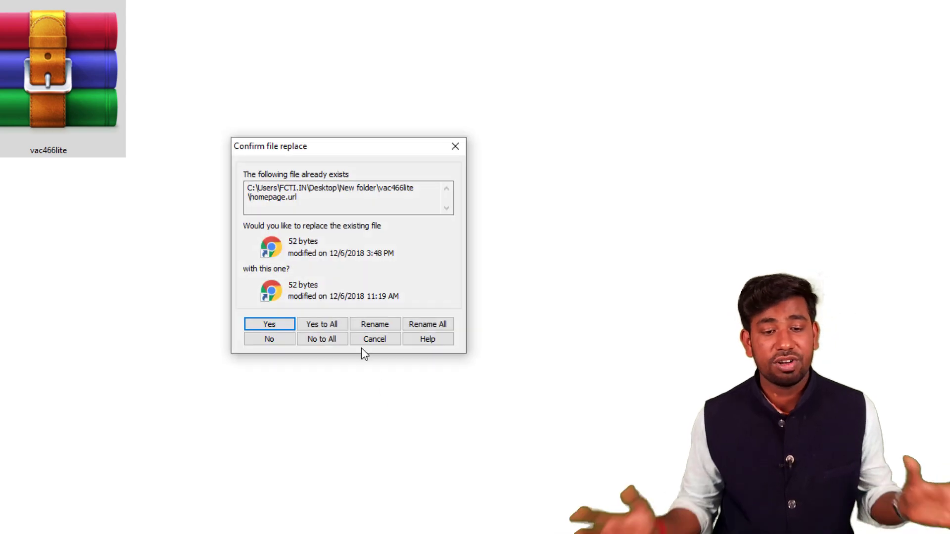
pyautogui.click(335, 324)
# Open the extracted vac466lite folder and run setup64 as administrator.
pyautogui.click(212, 242)
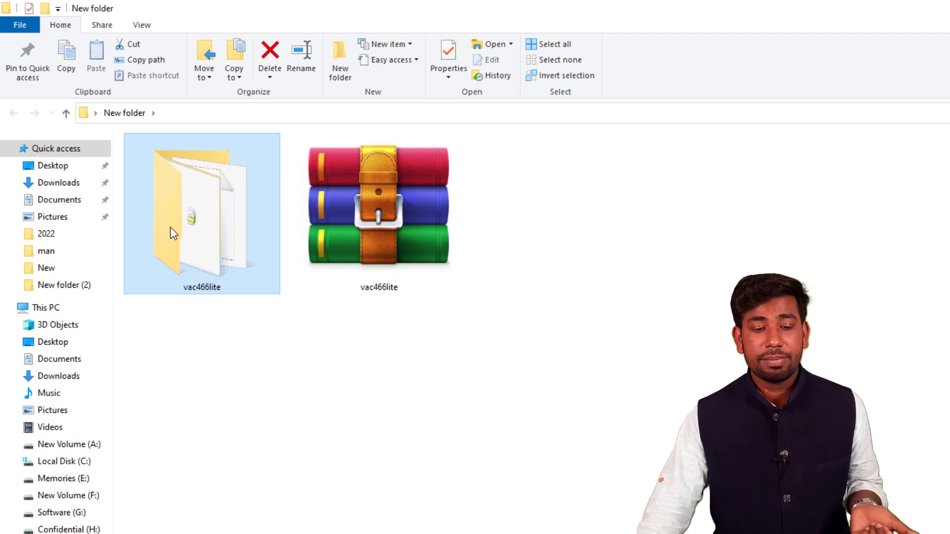
pyautogui.doubleClick(170, 228)
pyautogui.click(157, 278)
pyautogui.keyDown('ctrl'); pyautogui.scroll(3, 248, 252); pyautogui.keyUp('ctrl')
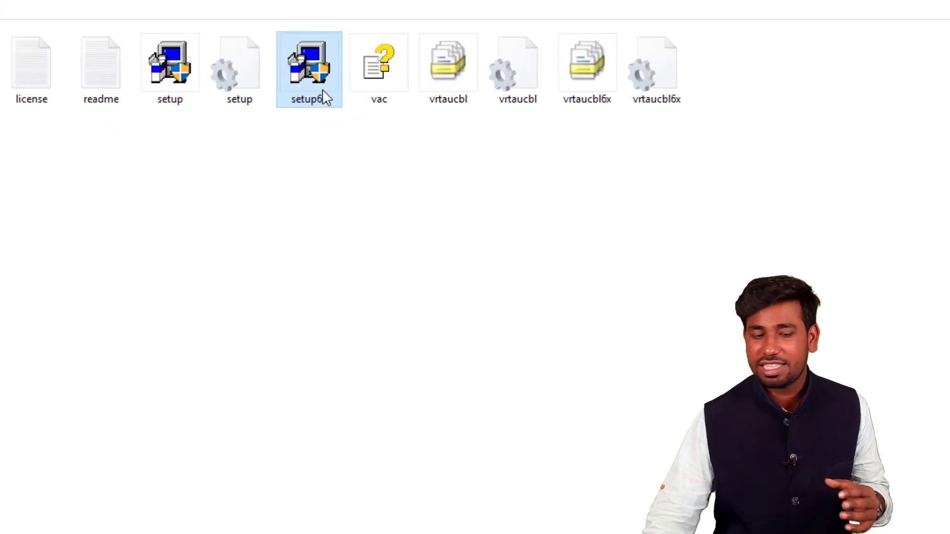
pyautogui.rightClick(317, 62)
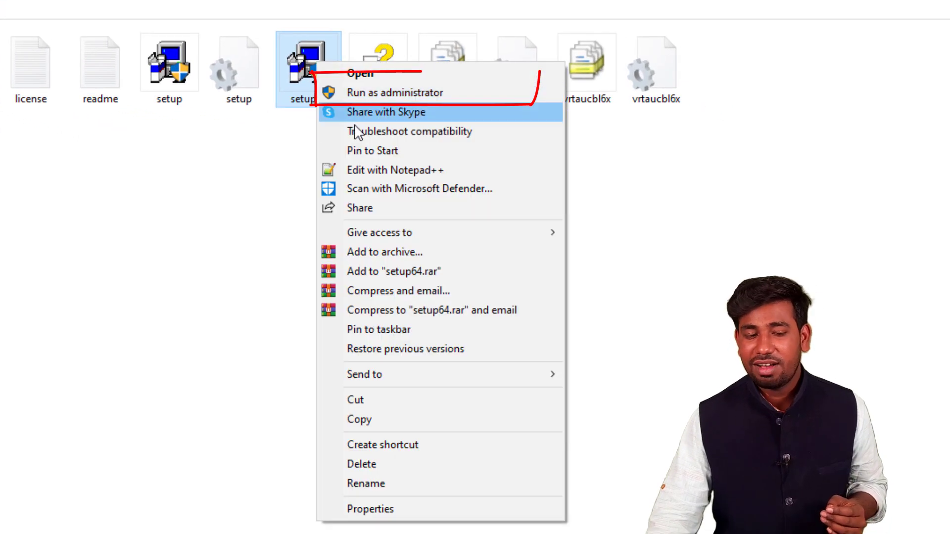
pyautogui.click(399, 93)
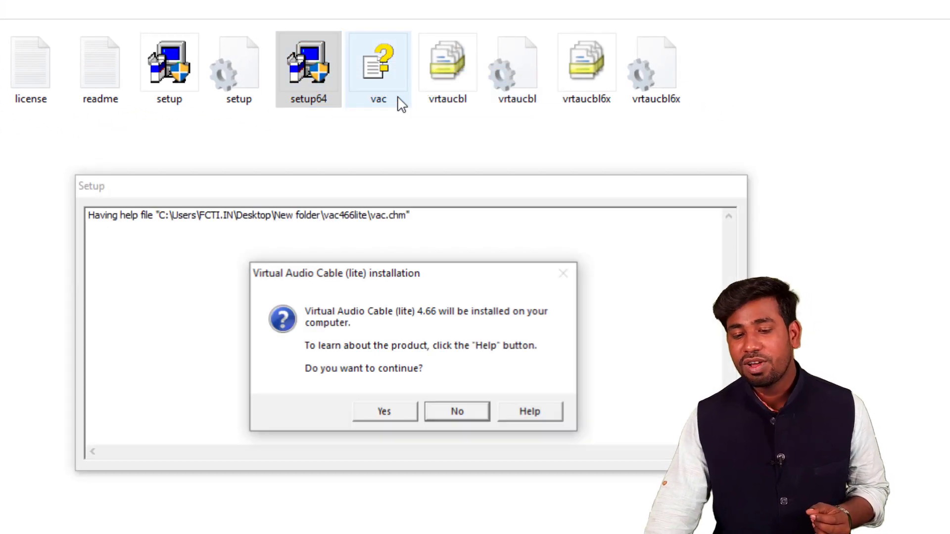
# Accept the licence agreement and install Virtual Audio Cable (lite) 4.66 into the default installation folder.
pyautogui.click(384, 411)
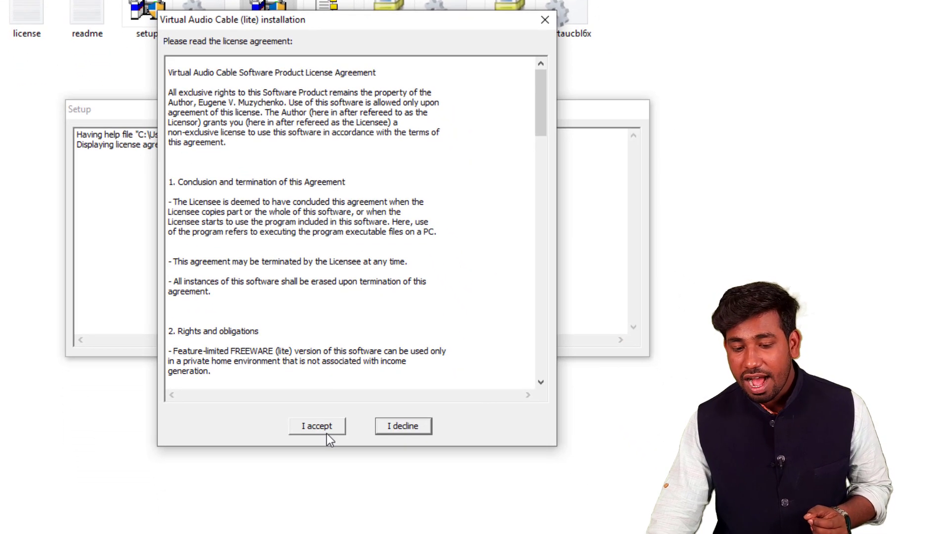
pyautogui.click(328, 429)
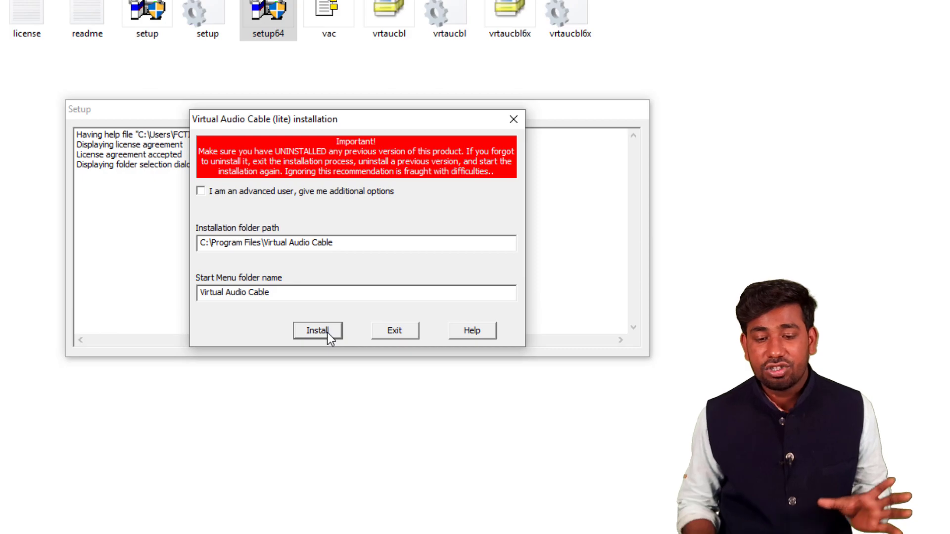
pyautogui.click(327, 333)
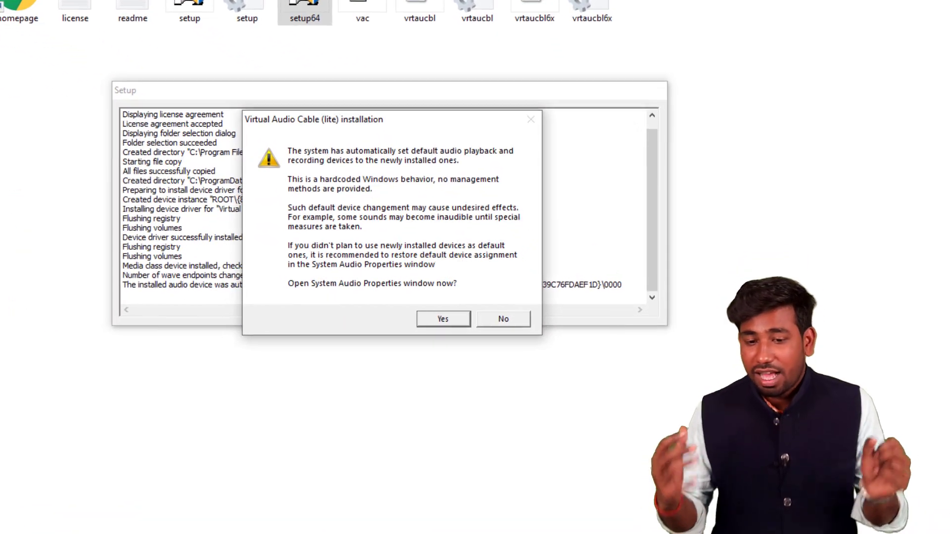
# Open the system audio properties, finish the installer and review the list of playback devices.
pyautogui.click(440, 318)
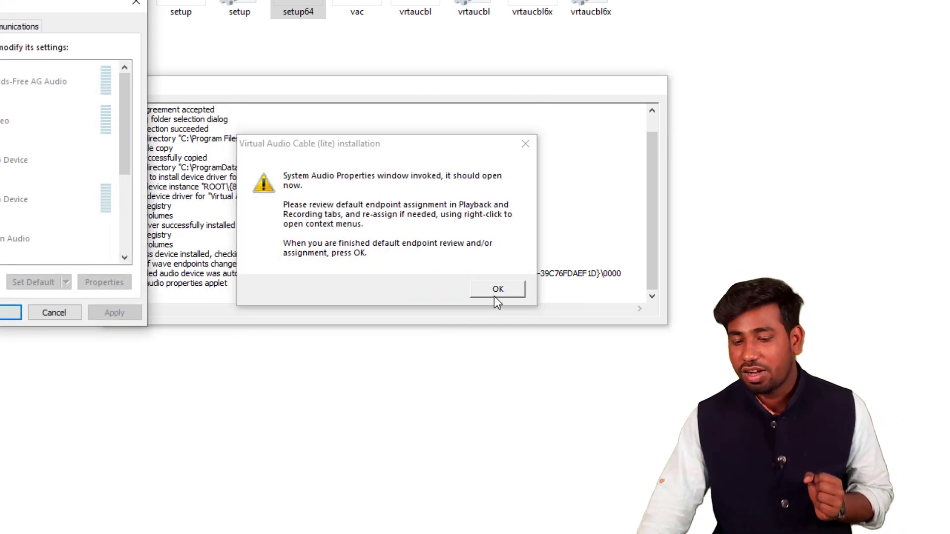
pyautogui.click(509, 294)
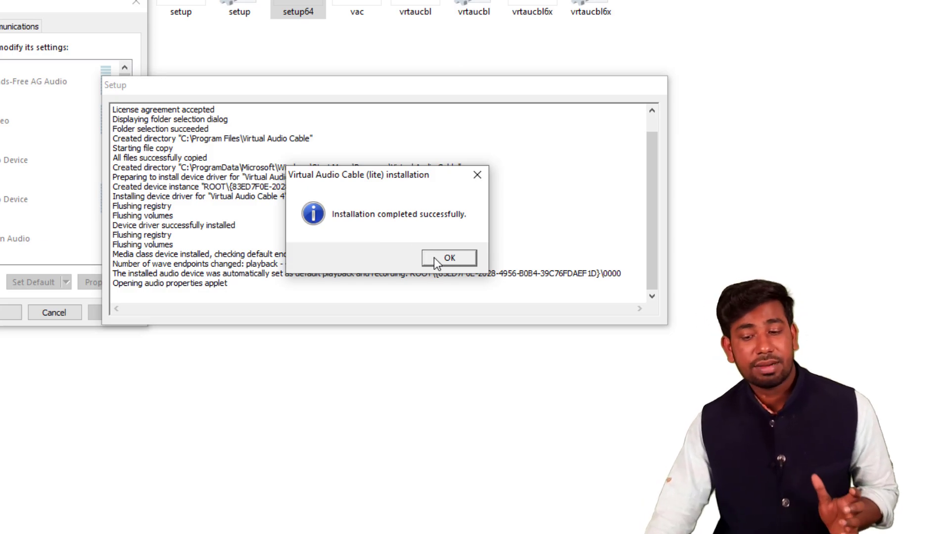
pyautogui.click(449, 259)
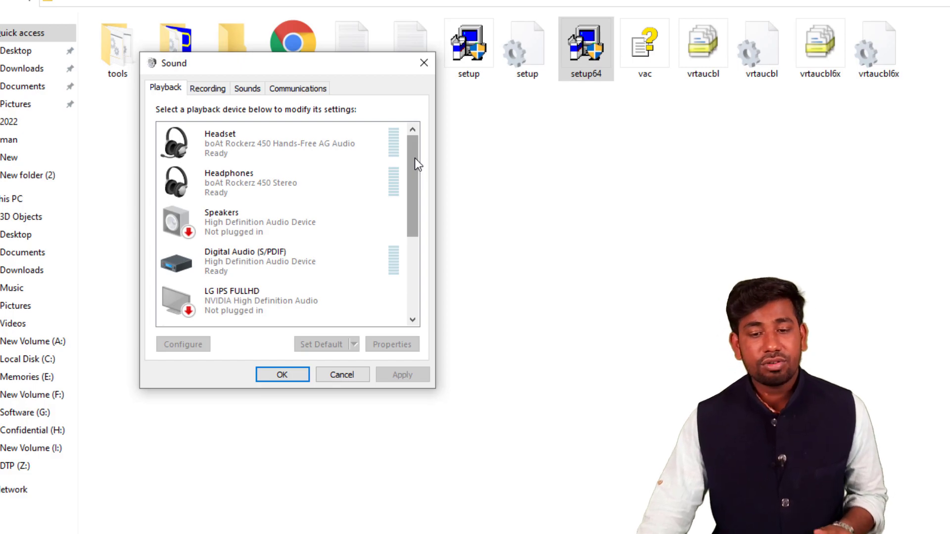
pyautogui.moveTo(415, 164); pyautogui.dragTo(414, 246)
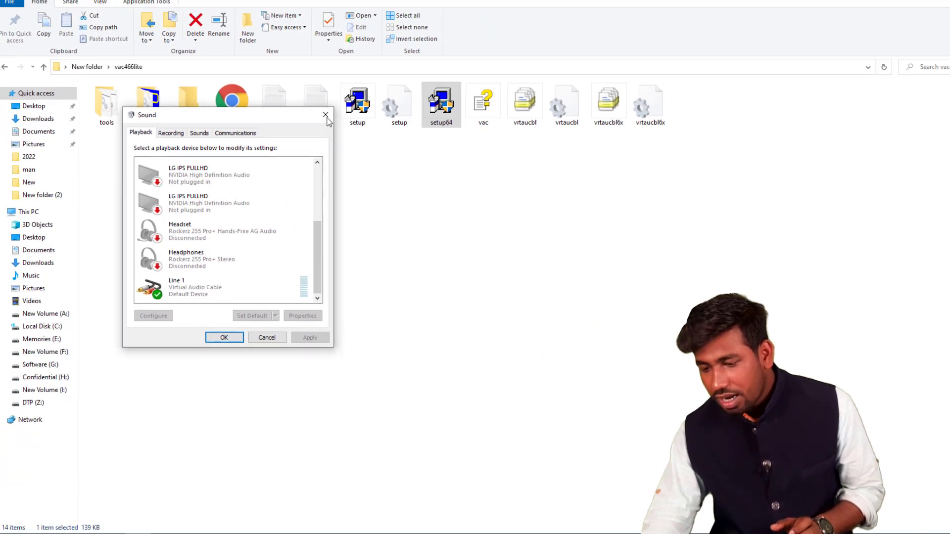
pyautogui.click(415, 68)
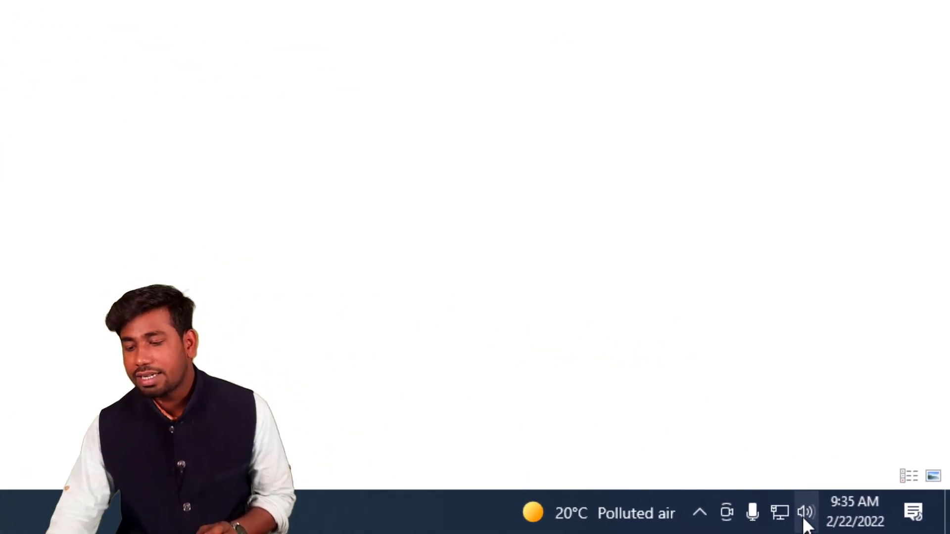
# Reopen the Sound settings and check the Line 1 Virtual Audio Cable entry among the recording devices.
pyautogui.rightClick(811, 513)
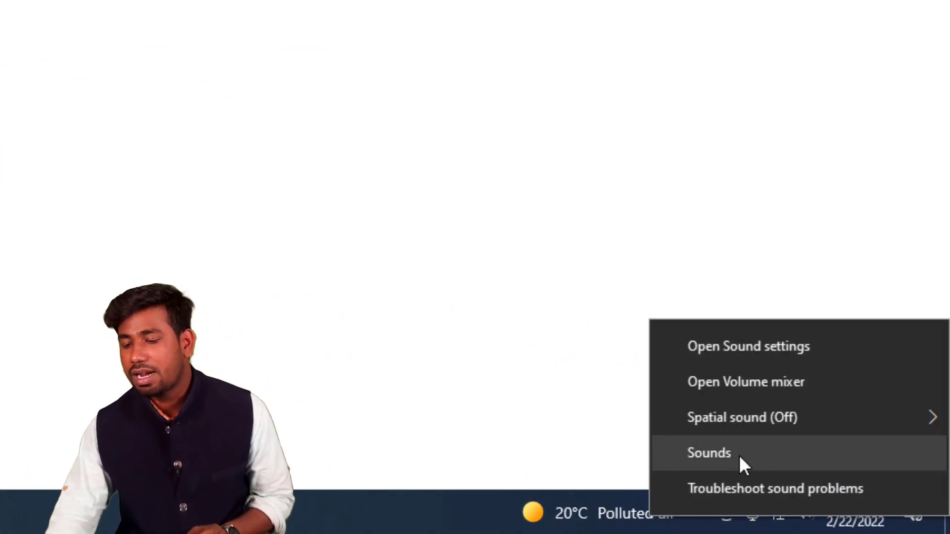
pyautogui.click(813, 513)
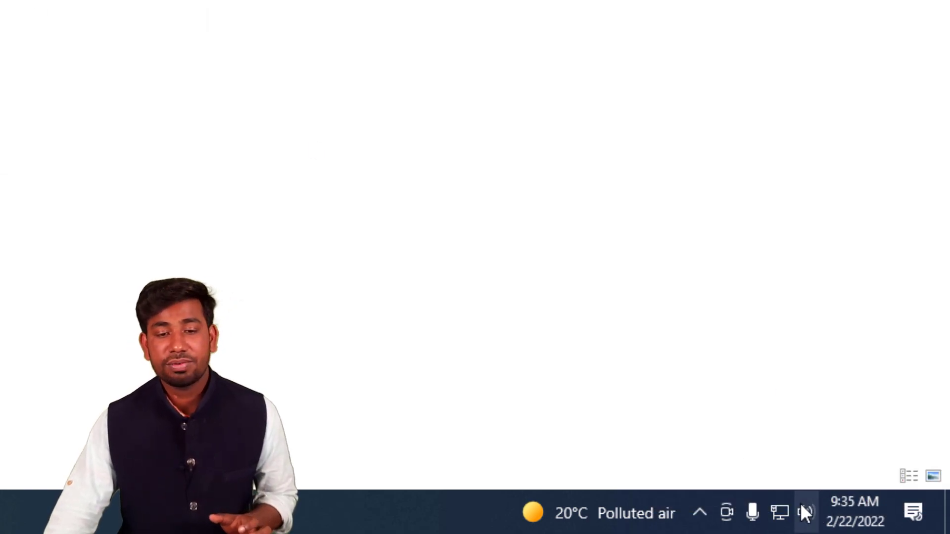
pyautogui.rightClick(815, 517)
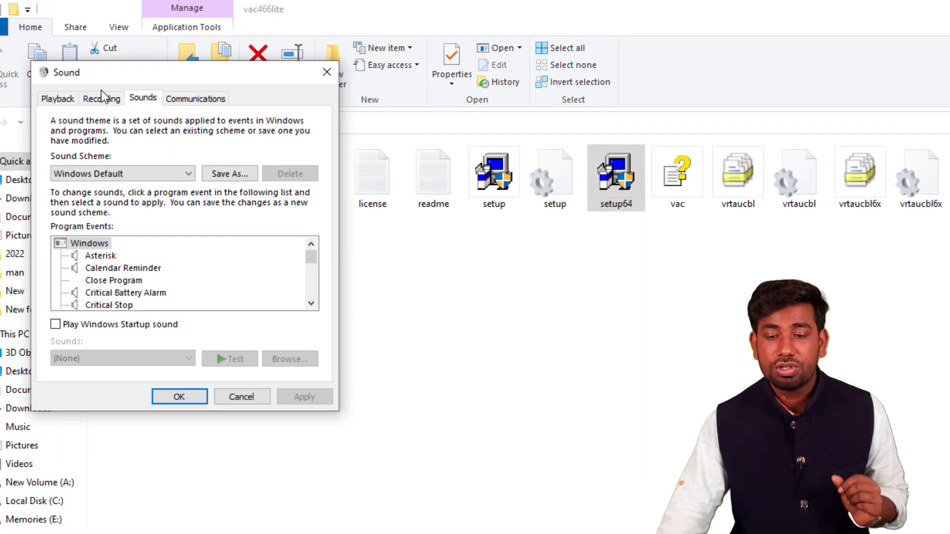
pyautogui.click(102, 98)
pyautogui.moveTo(185, 86); pyautogui.dragTo(351, 115)
pyautogui.scroll(-1, 367, 280)
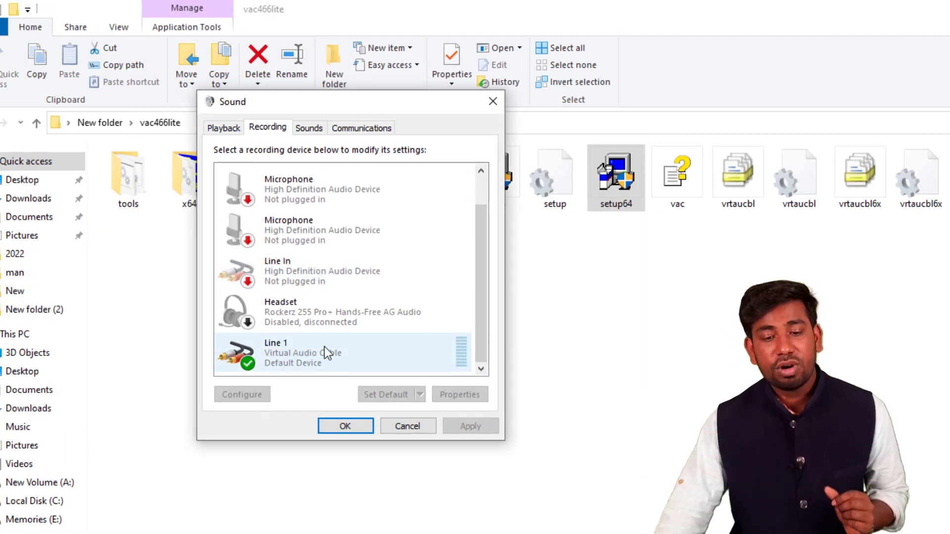
pyautogui.click(303, 359)
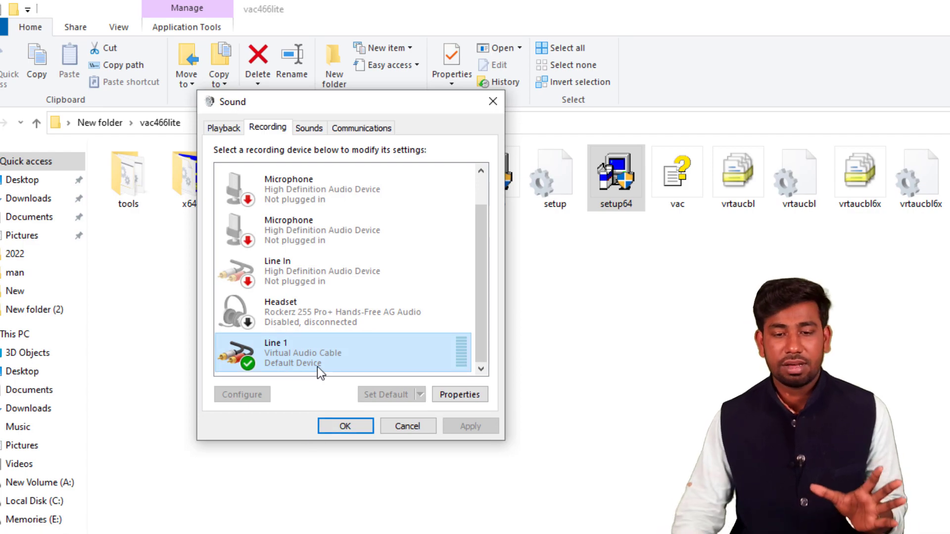
pyautogui.rightClick(317, 367)
pyautogui.click(290, 359)
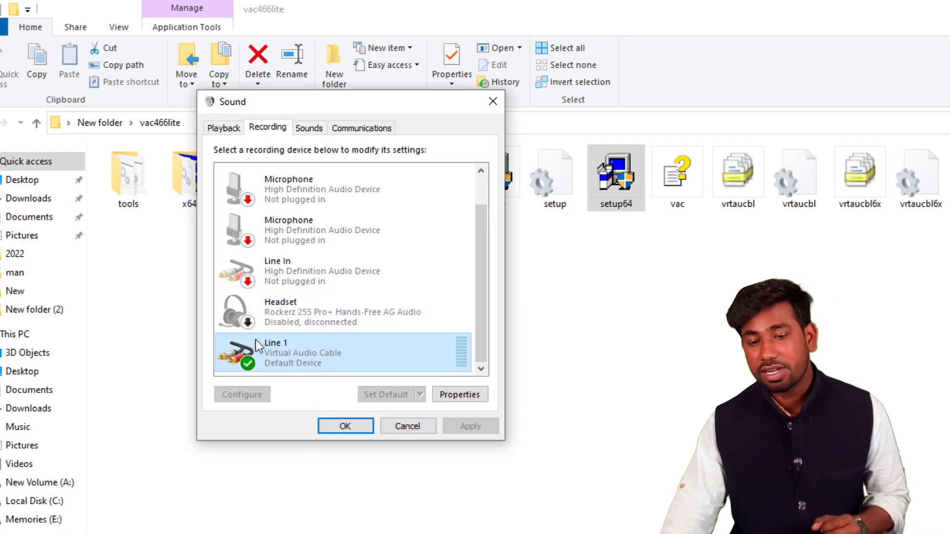
# Check the Line 1 Virtual Audio Cable entry among the playback devices and close the Sound settings.
pyautogui.click(235, 130)
pyautogui.scroll(-1, 325, 357)
pyautogui.scroll(-3, 325, 357)
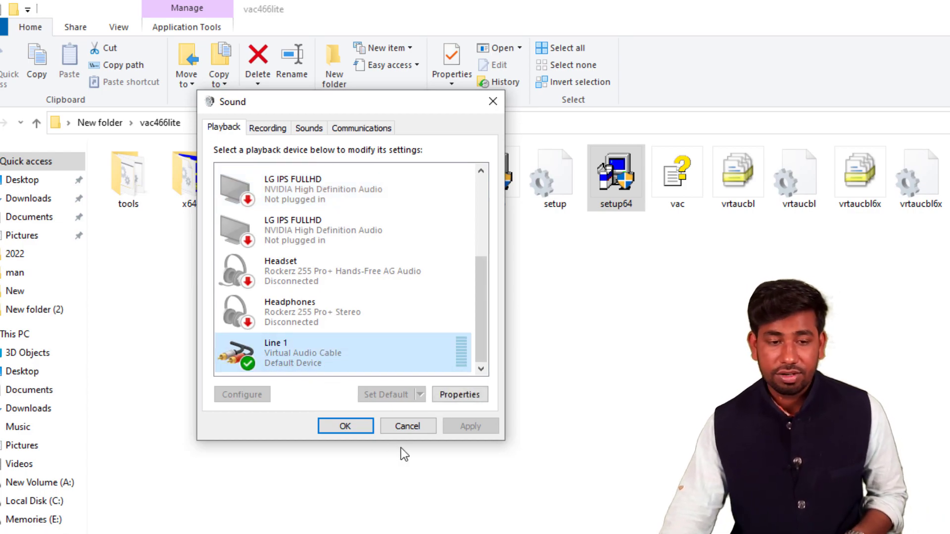
pyautogui.click(364, 430)
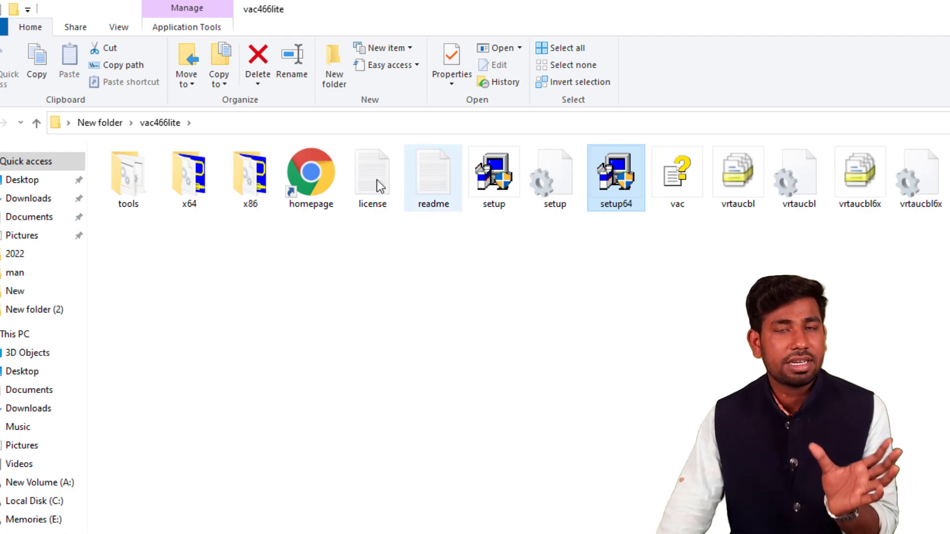
# Open the x64 folder inside vac466lite and shrink its window so the desktop shows behind it.
pyautogui.click(186, 193)
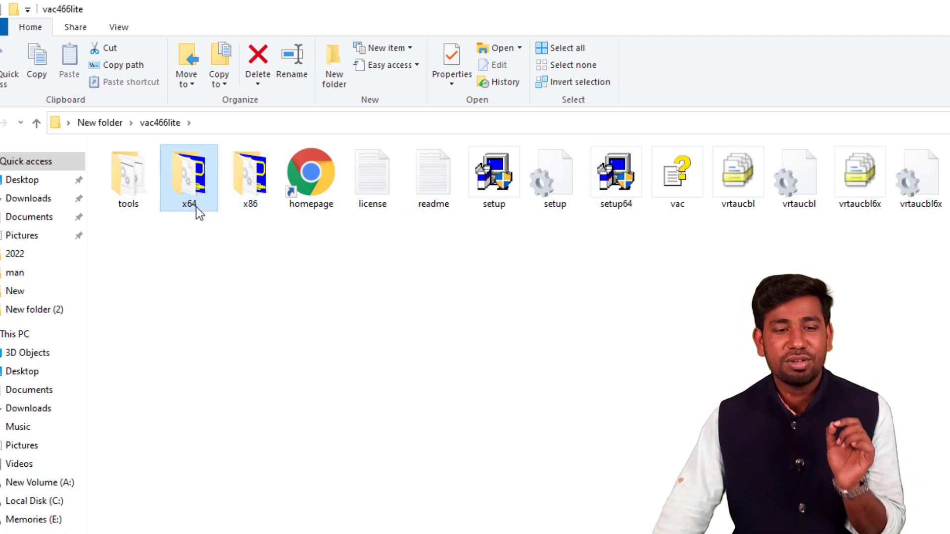
pyautogui.keyDown('ctrl'); pyautogui.scroll(3, 218, 198); pyautogui.keyUp('ctrl')
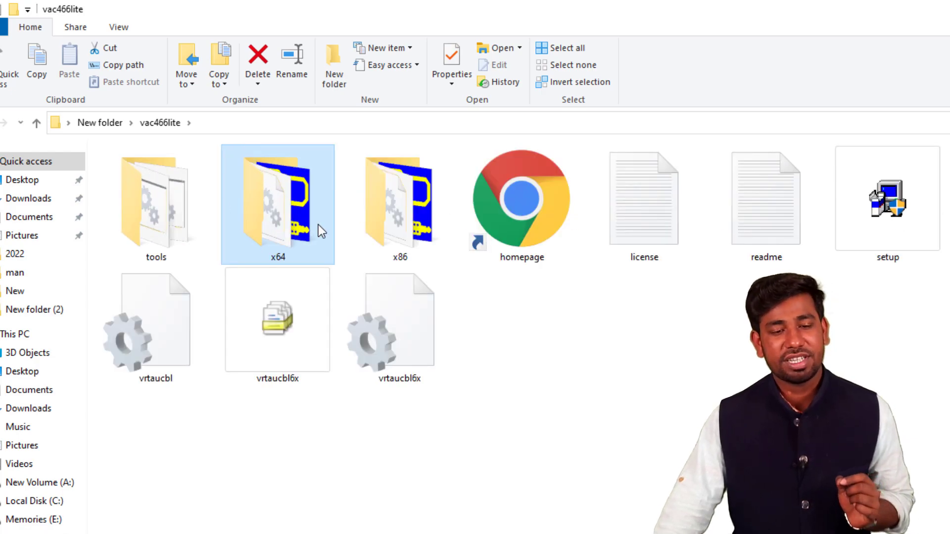
pyautogui.click(380, 222)
pyautogui.doubleClick(296, 228)
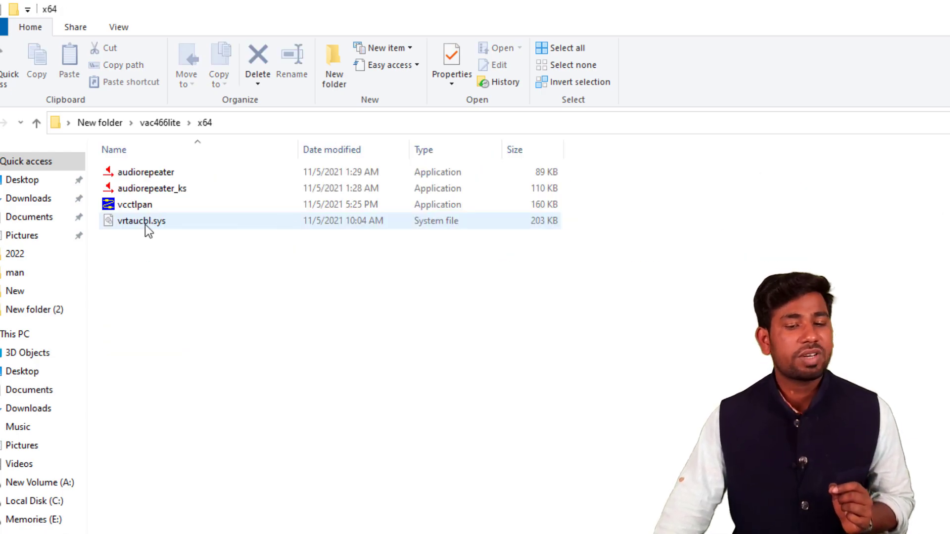
pyautogui.moveTo(352, 7); pyautogui.dragTo(584, 318)
pyautogui.click(366, 481)
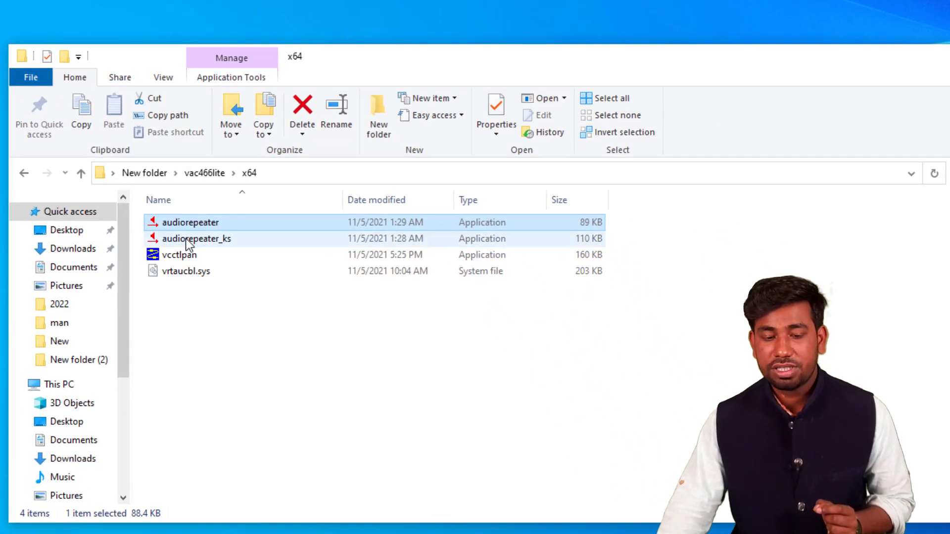
# Send a shortcut of the audiorepeater application to the desktop and move the file itself there, replacing the existing copy.
pyautogui.click(248, 224)
pyautogui.click(267, 218)
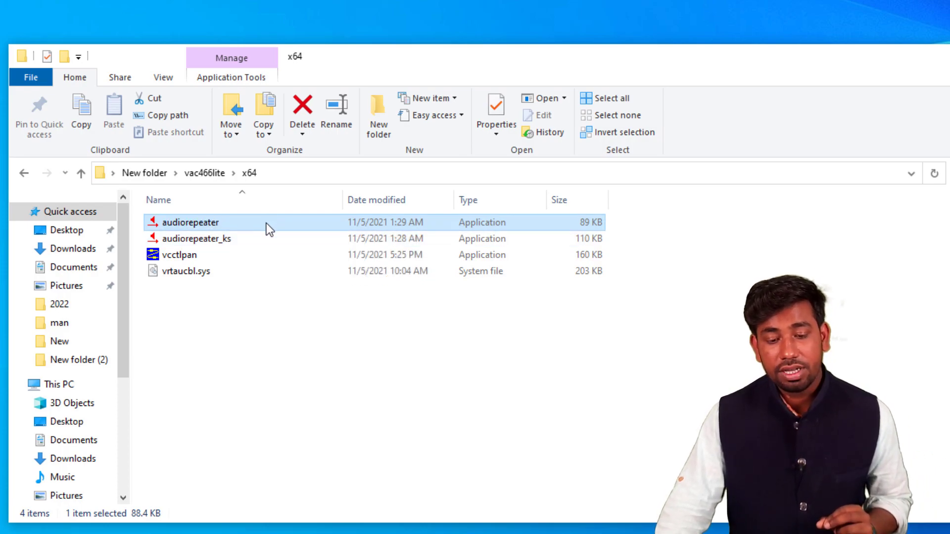
pyautogui.rightClick(266, 224)
pyautogui.moveTo(394, 97)
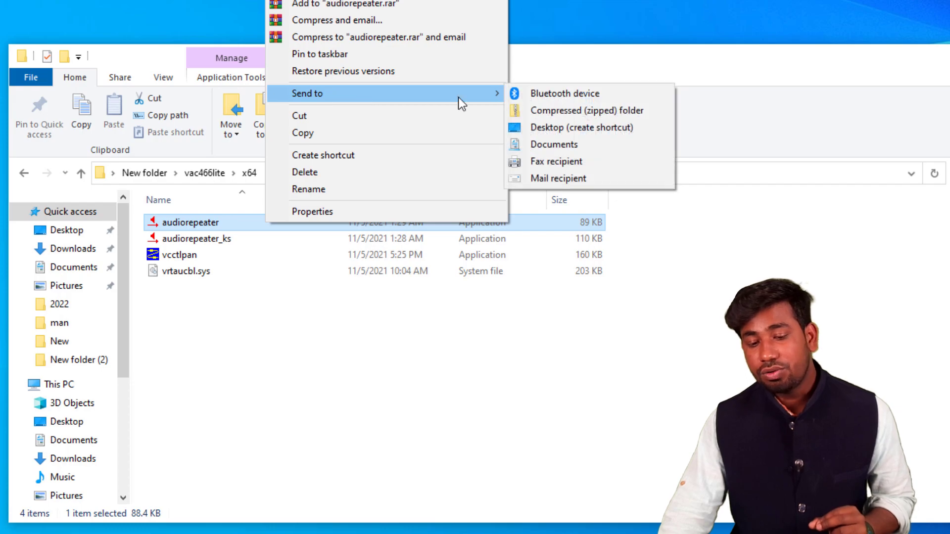
pyautogui.click(566, 127)
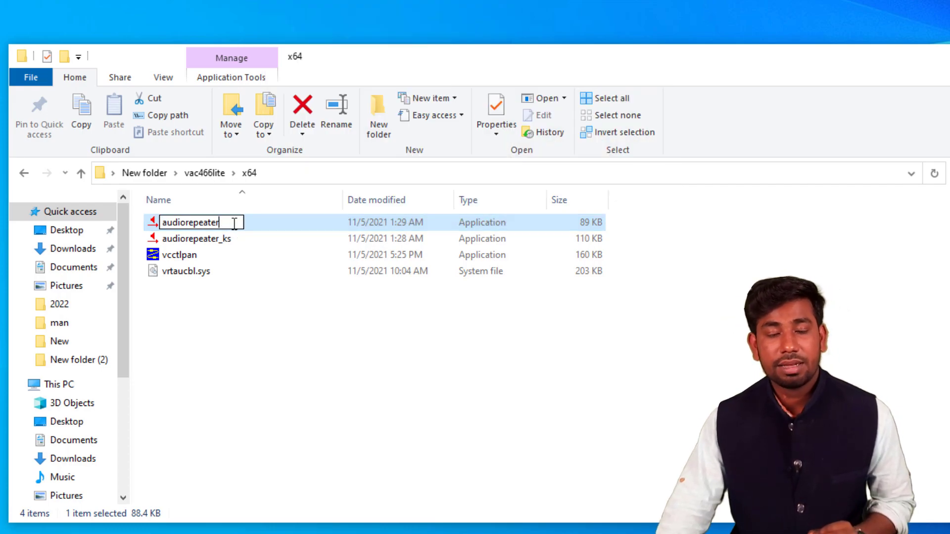
pyautogui.moveTo(282, 226); pyautogui.dragTo(512, 67)
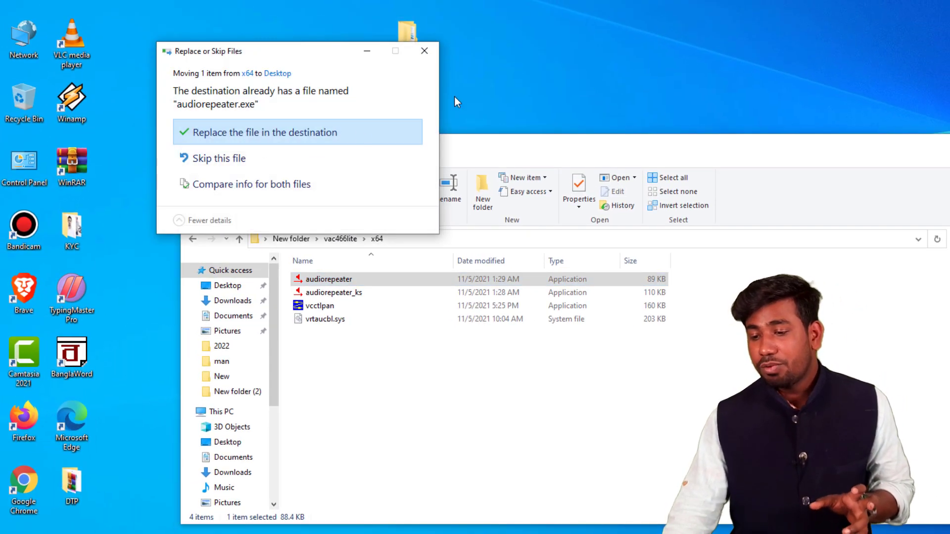
pyautogui.click(330, 137)
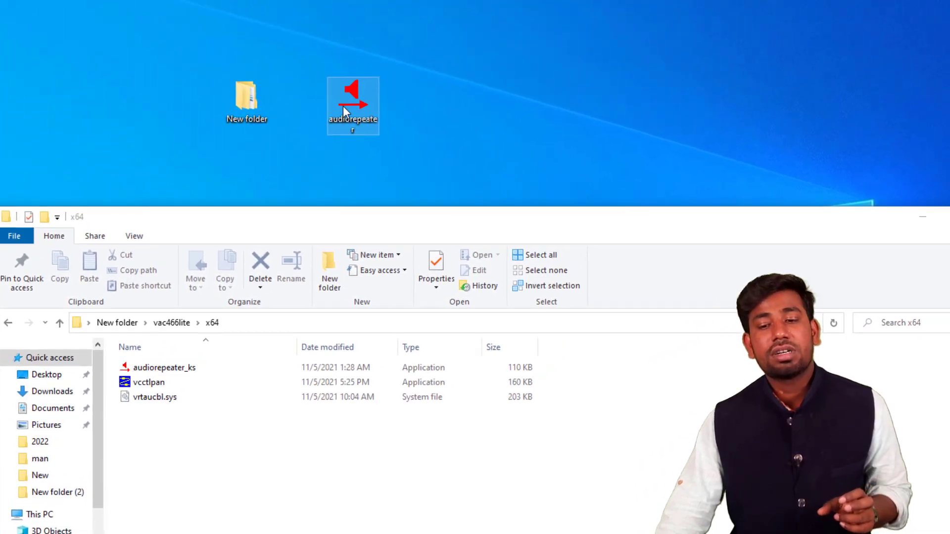
# Open two instances of Audio Repeater from the desktop and place their windows side by side.
pyautogui.rightClick(345, 111)
pyautogui.click(417, 129)
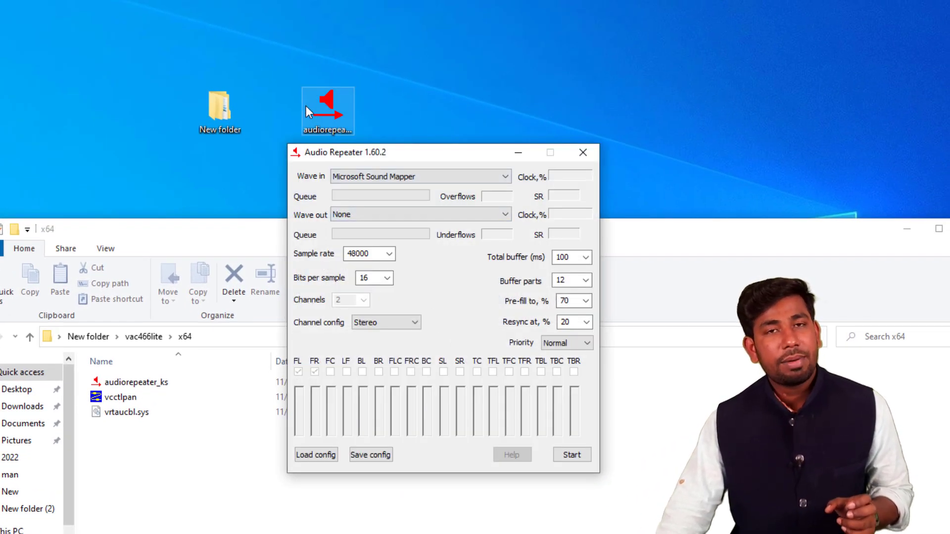
pyautogui.rightClick(306, 106)
pyautogui.click(376, 129)
pyautogui.moveTo(428, 155); pyautogui.dragTo(628, 149)
pyautogui.moveTo(384, 161); pyautogui.dragTo(148, 161)
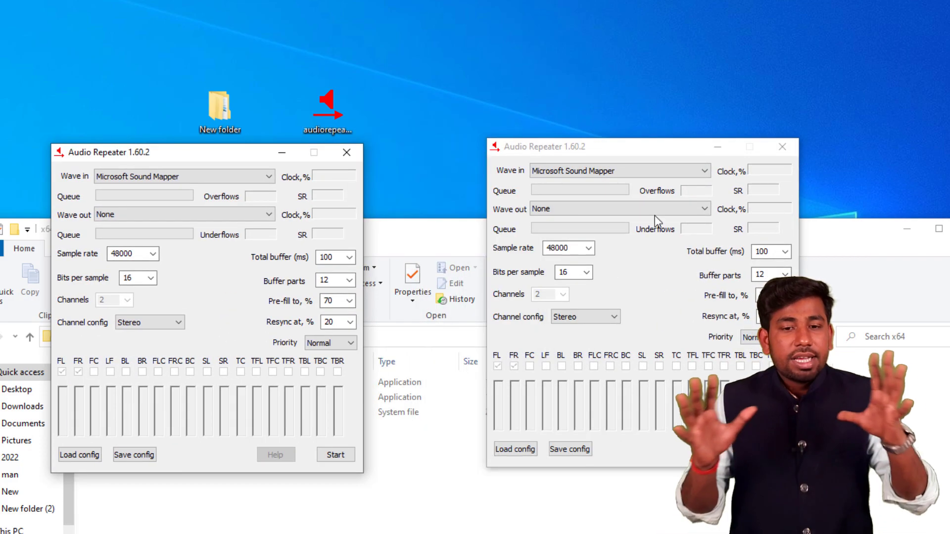
# Minimize the x64 folder window and line up the two Audio Repeater windows on the desktop.
pyautogui.click(907, 229)
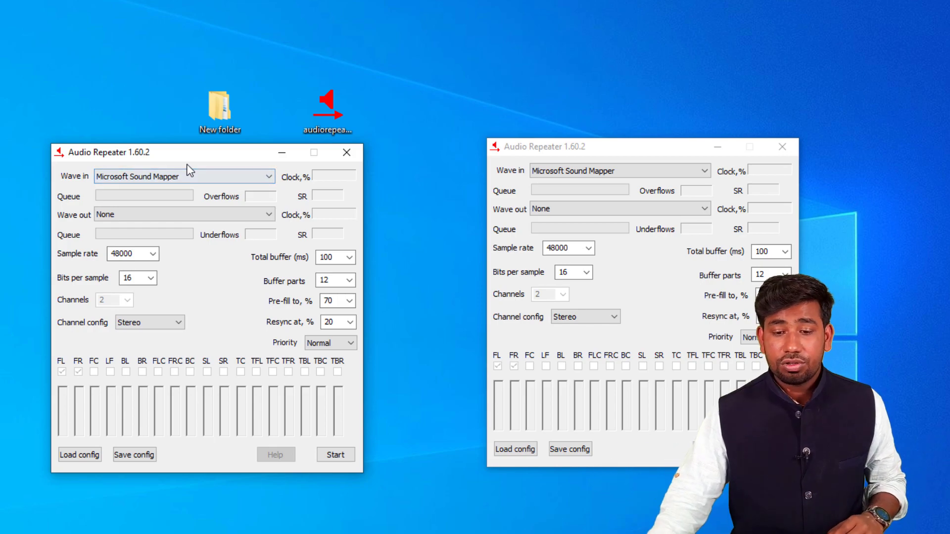
pyautogui.moveTo(191, 158); pyautogui.dragTo(187, 147)
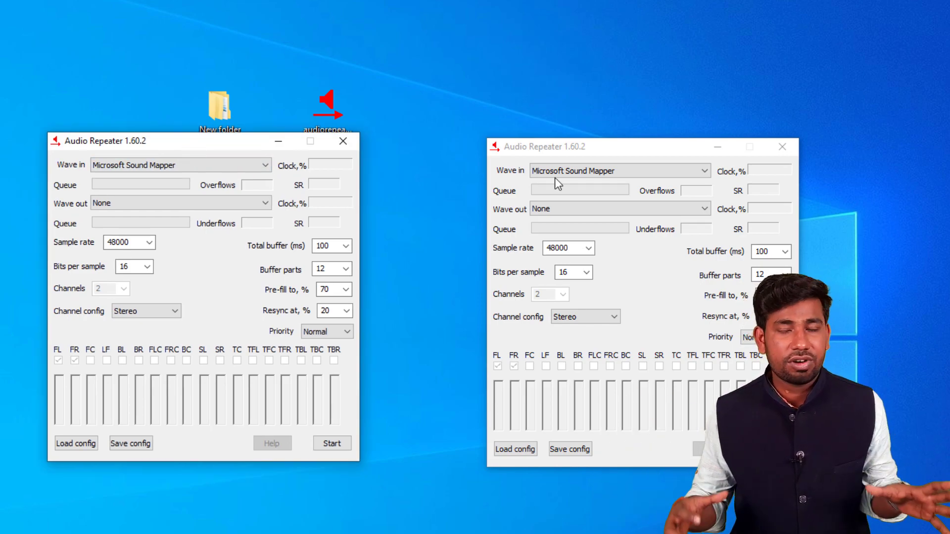
pyautogui.moveTo(562, 144); pyautogui.dragTo(551, 136)
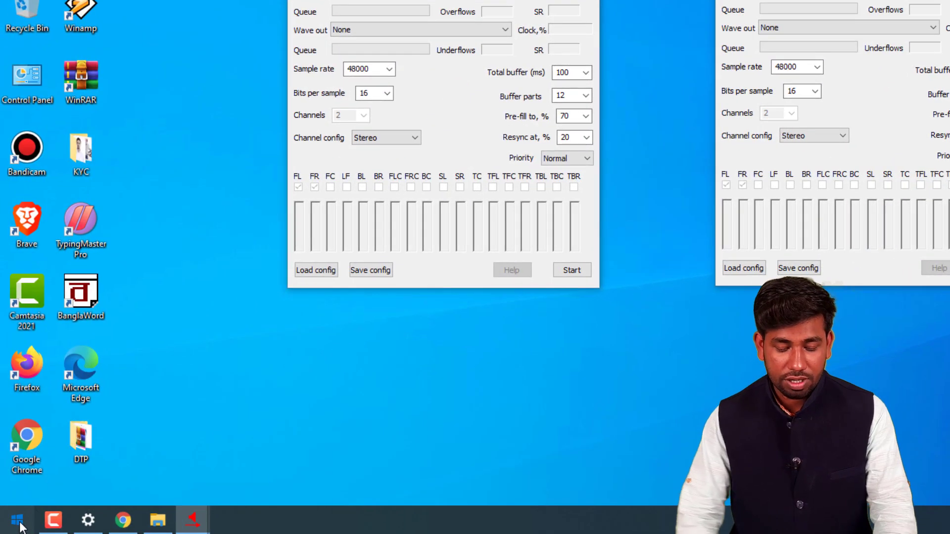
# Find the Bluetooth settings, connect the paired Rockerz 255 Pro+ headphones and minimize the Settings window.
pyautogui.click(18, 519)
pyautogui.write('blue')
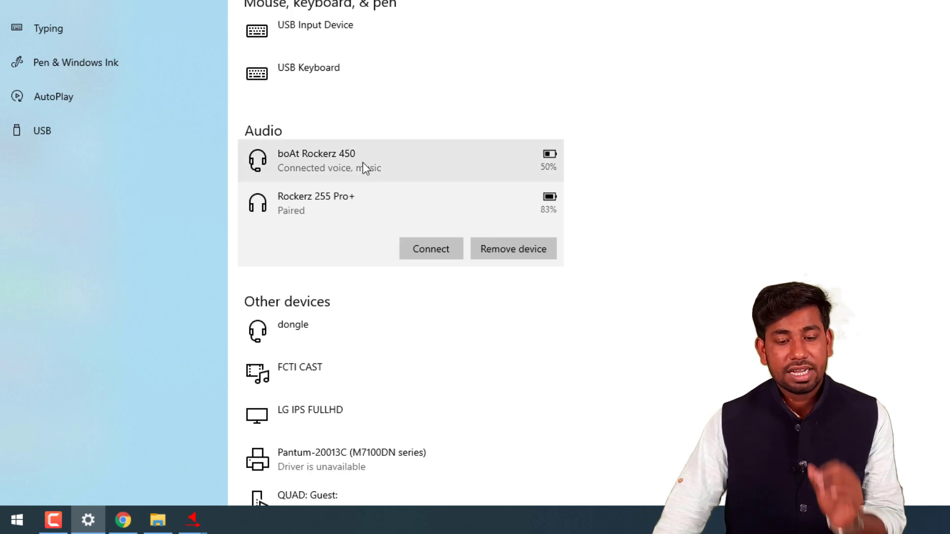
pyautogui.click(420, 254)
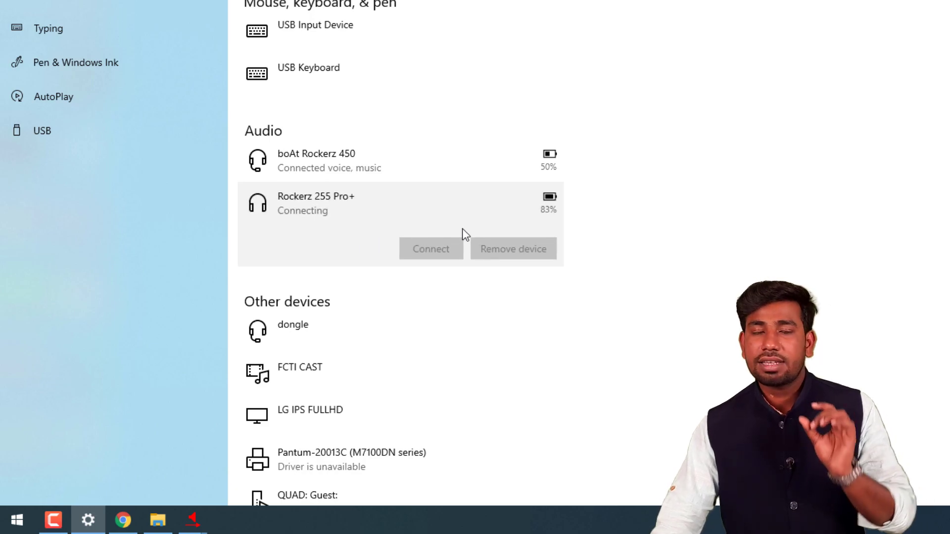
pyautogui.scroll(-2, 446, 213)
pyautogui.scroll(2, 378, 133)
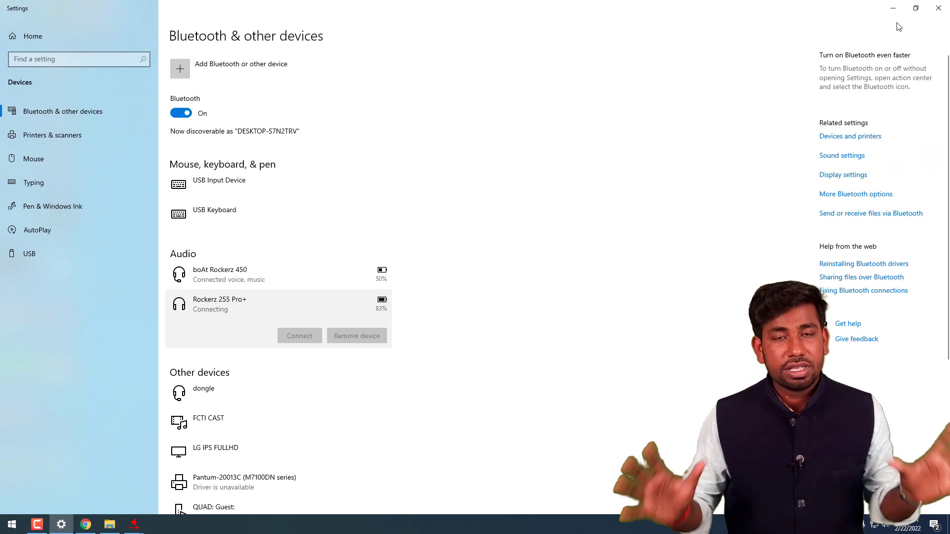
pyautogui.click(894, 8)
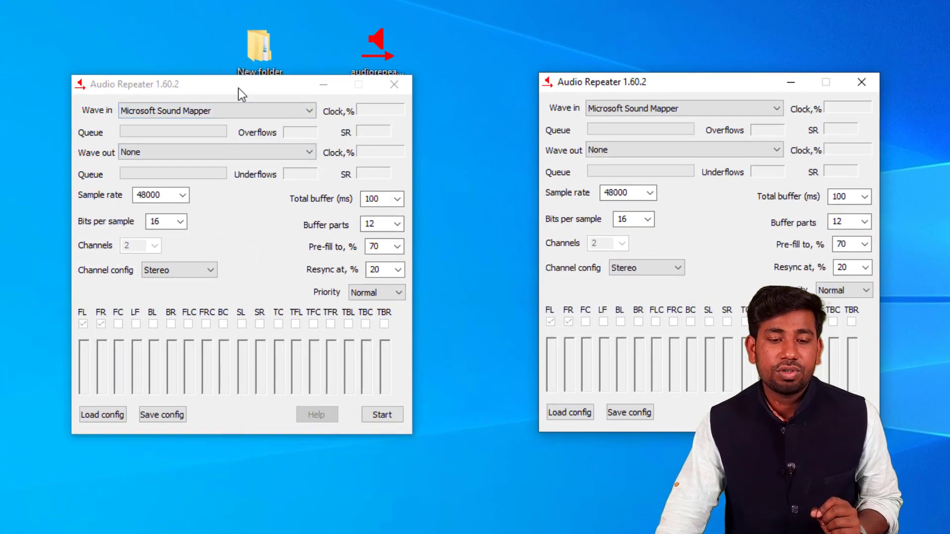
# In the first Audio Repeater, keep Microsoft Sound Mapper as Wave in and set Wave out to Headphones (boAt Rockerz 450 St).
pyautogui.moveTo(239, 89); pyautogui.dragTo(216, 87)
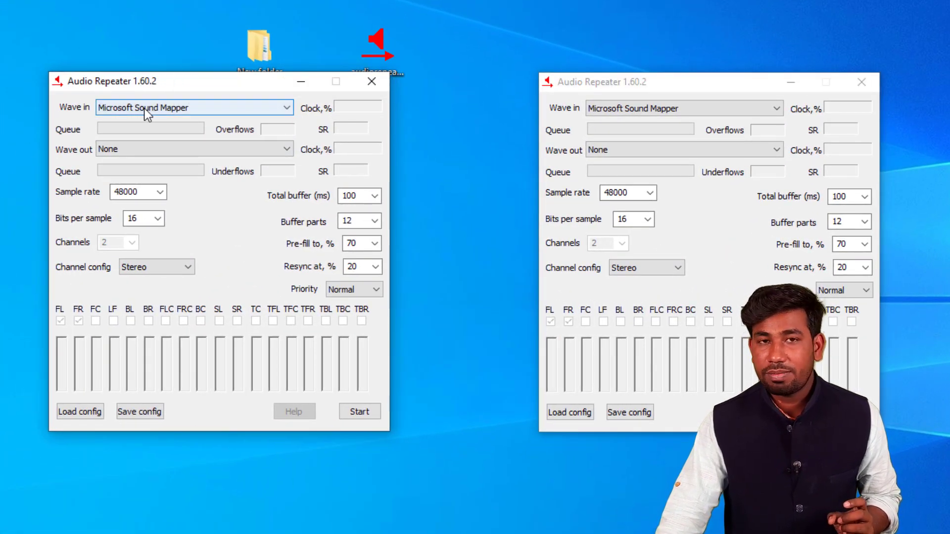
pyautogui.click(161, 109)
pyautogui.click(161, 108)
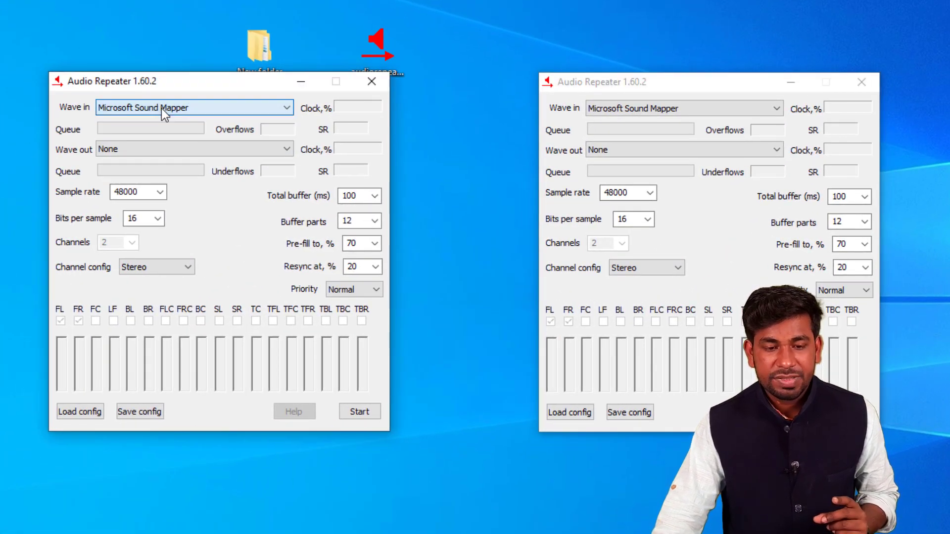
pyautogui.click(151, 144)
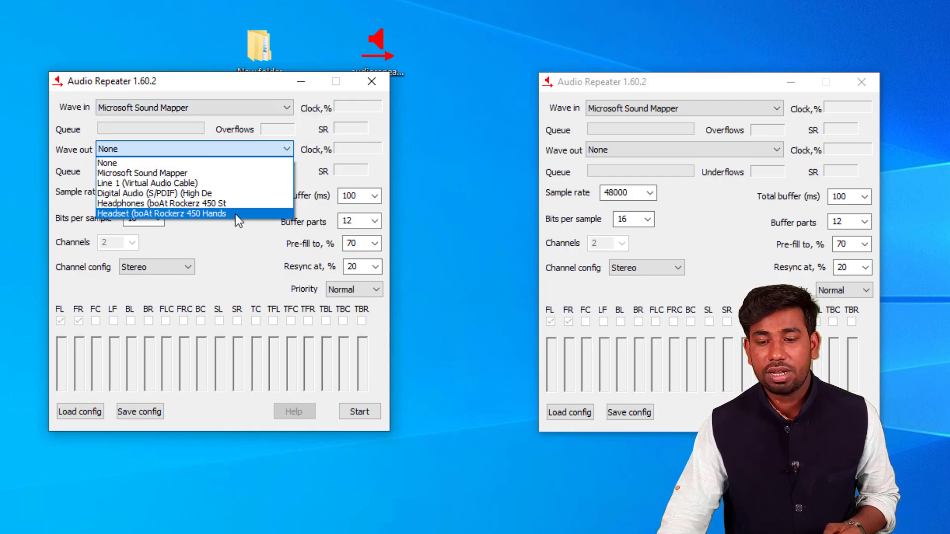
pyautogui.click(240, 204)
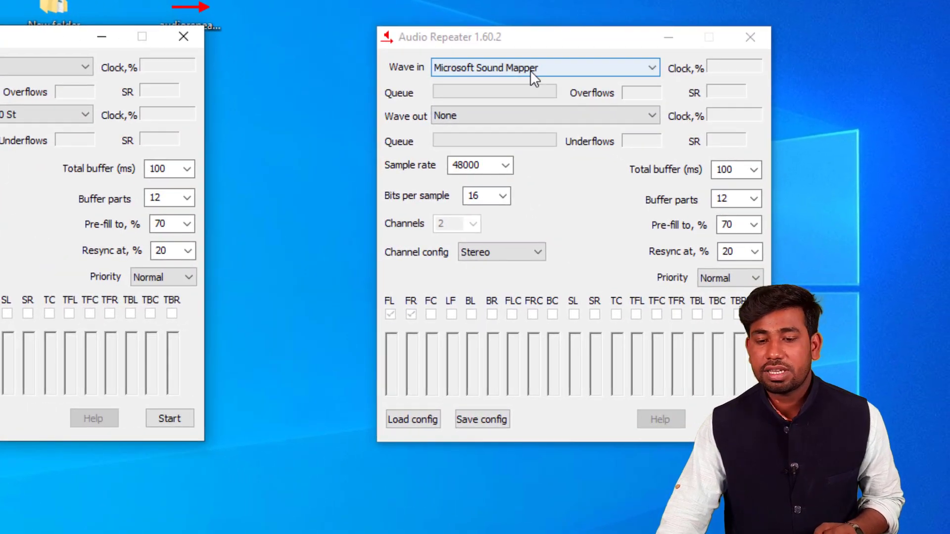
# In the second Audio Repeater, set Wave in to Line 1 (Virtual Audio Cable) and Wave out to Headset (boAt Rockerz 450 Hands).
pyautogui.click(658, 108)
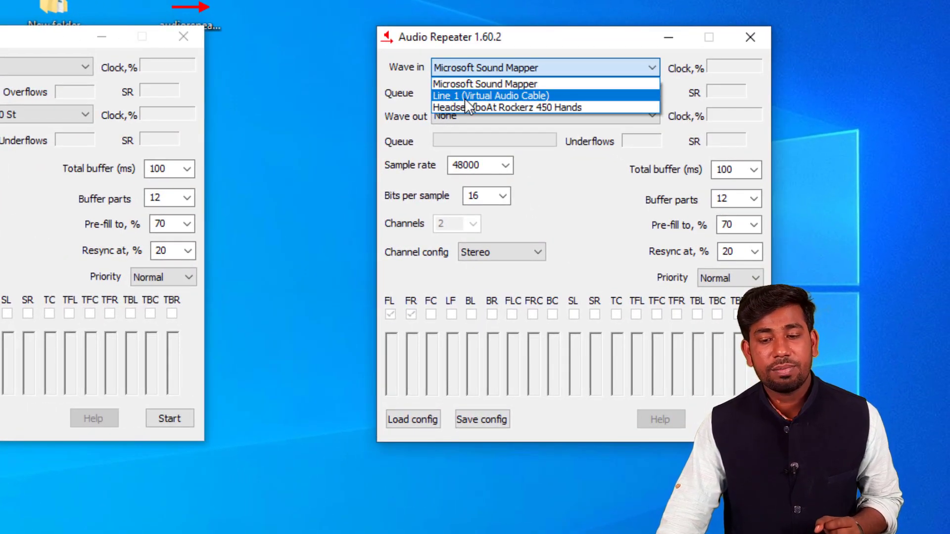
pyautogui.click(557, 97)
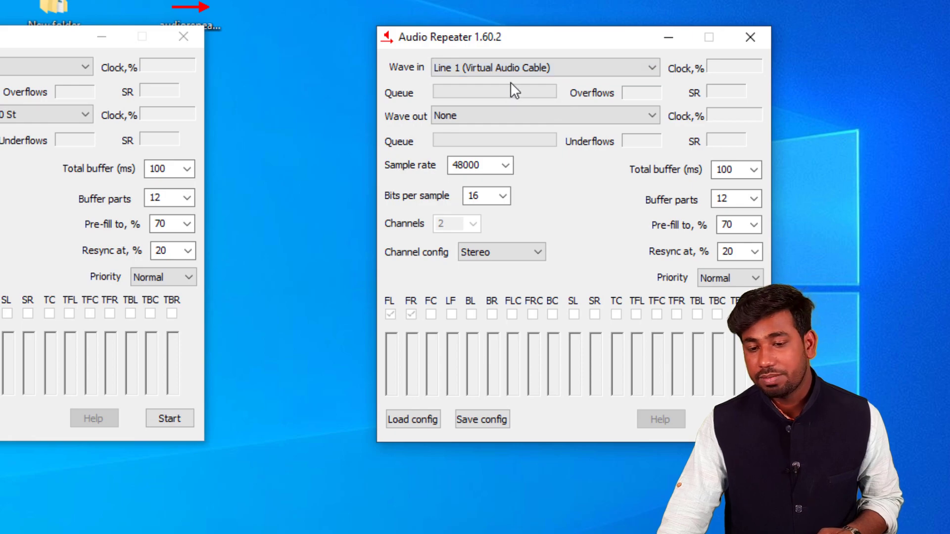
pyautogui.click(529, 115)
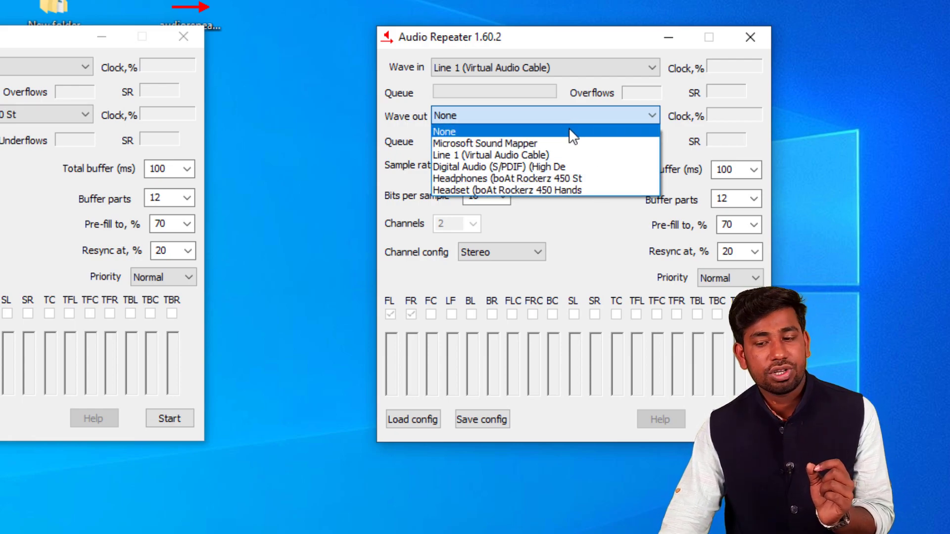
pyautogui.click(584, 190)
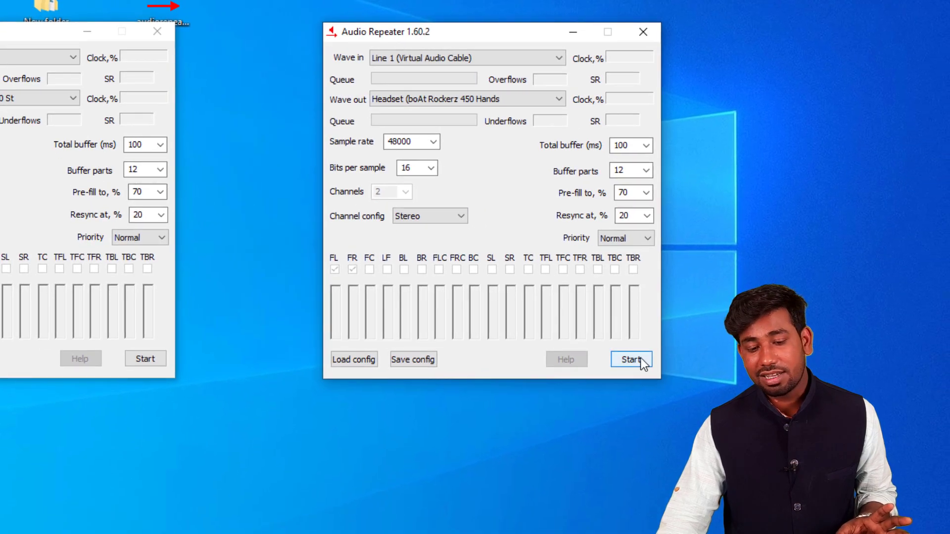
# Start audio repeating in both Audio Repeater windows, beginning with the one that uses Line 1.
pyautogui.click(641, 358)
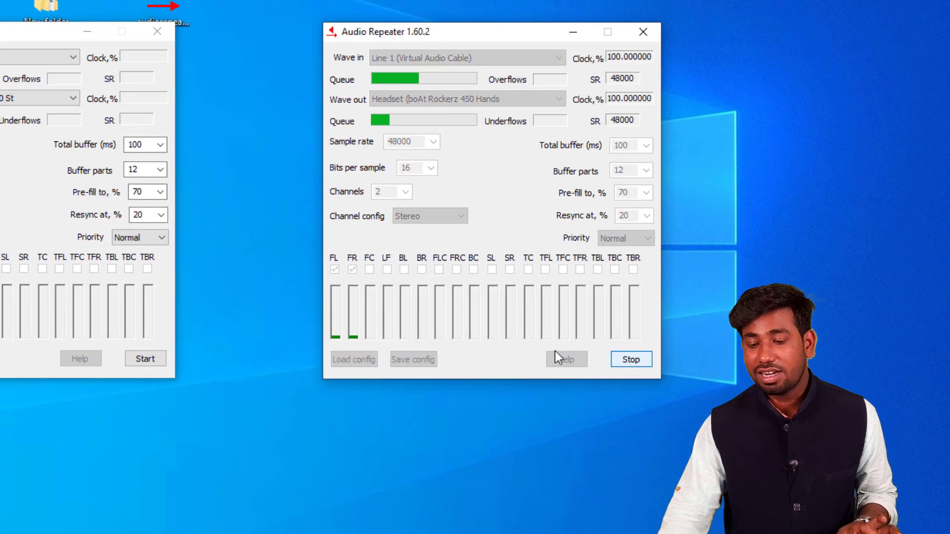
pyautogui.click(146, 360)
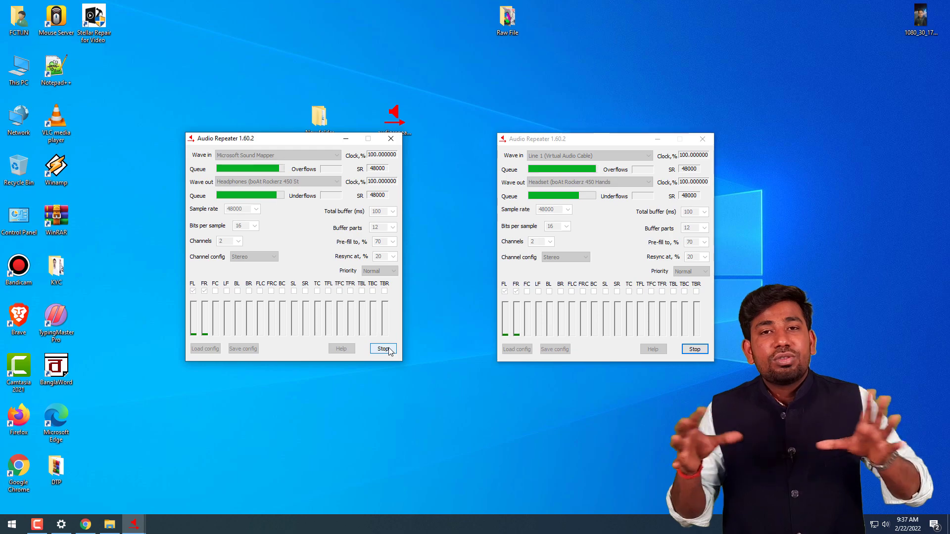
pyautogui.rightClick(447, 249)
pyautogui.click(484, 280)
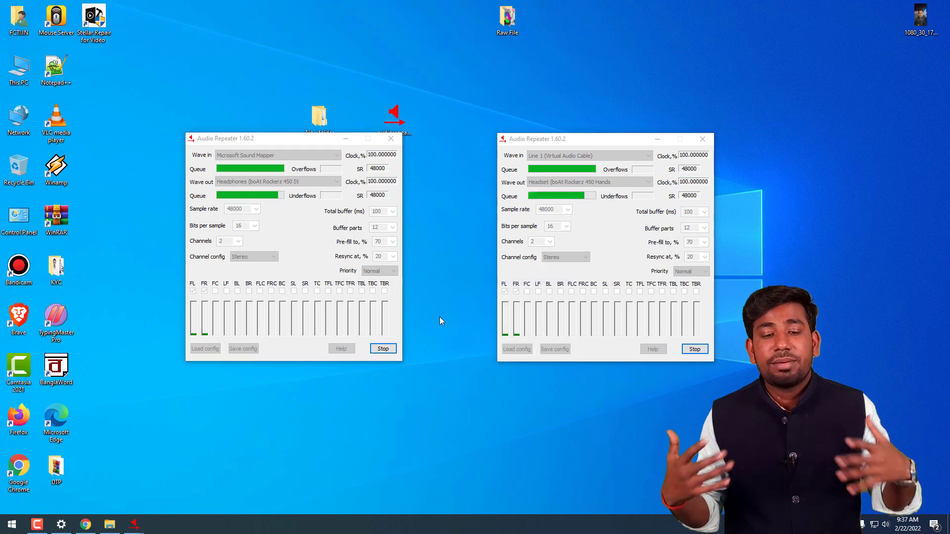